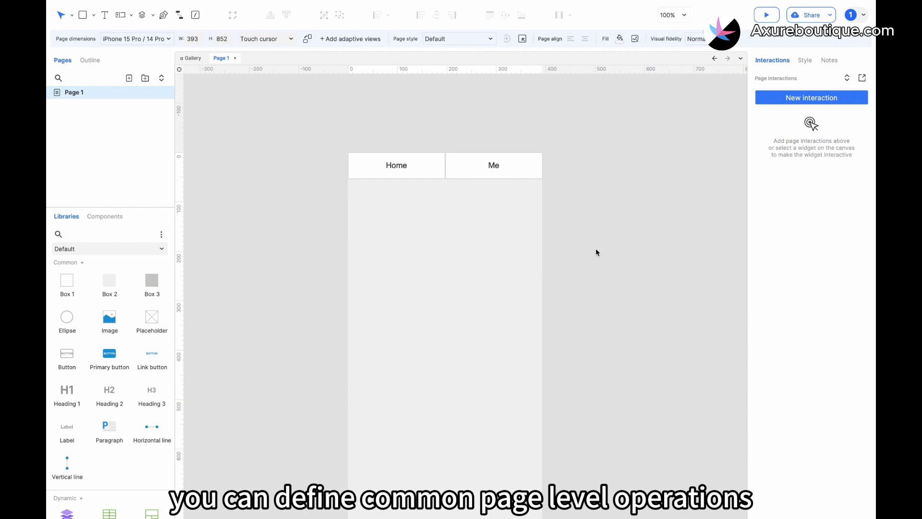
# Step: Add a Page loaded interaction with a Set selected/checked action that sets the Home widget's value to true
pyautogui.click(780, 98)
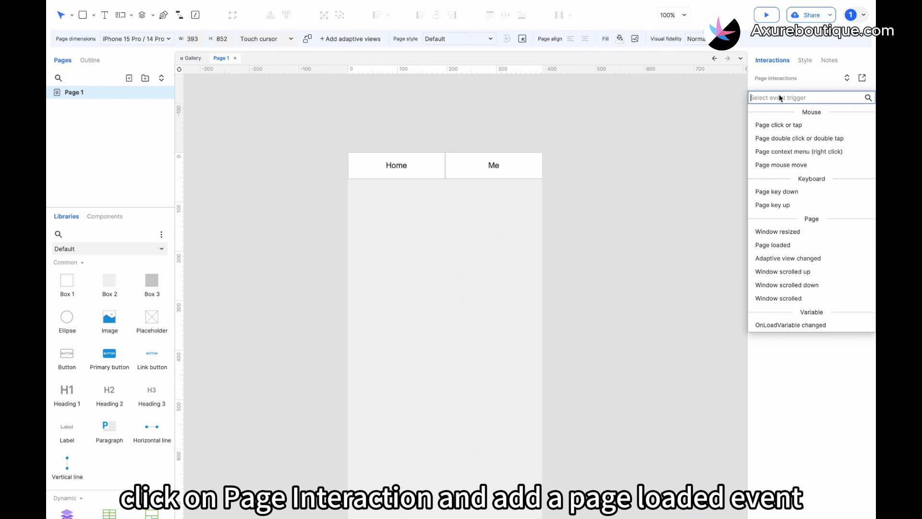
pyautogui.click(784, 245)
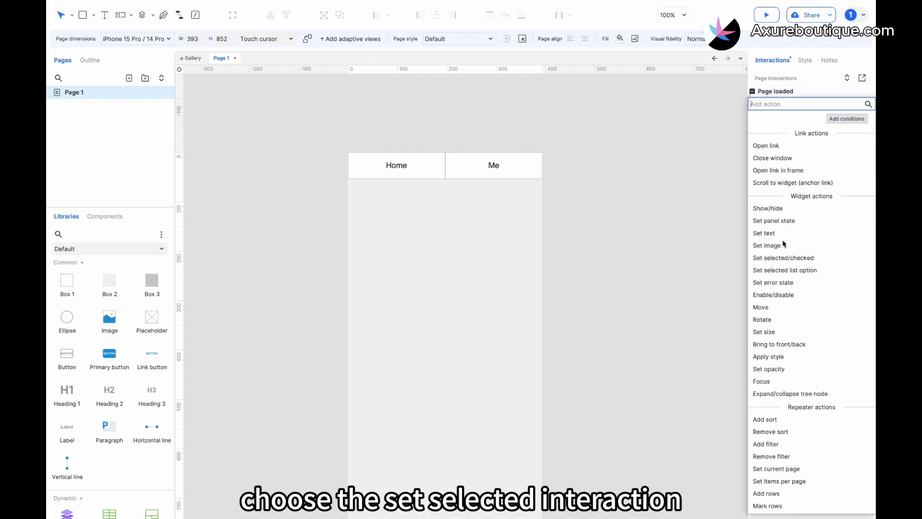
pyautogui.click(780, 258)
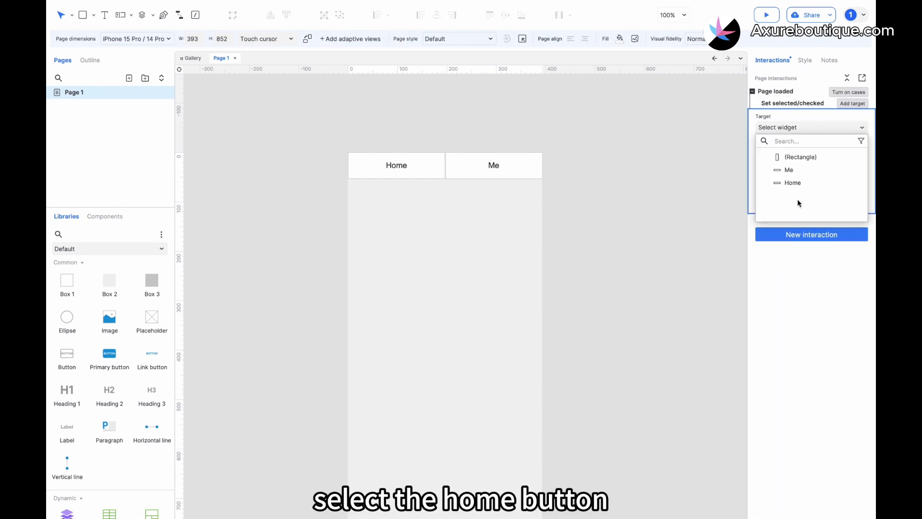
pyautogui.click(799, 184)
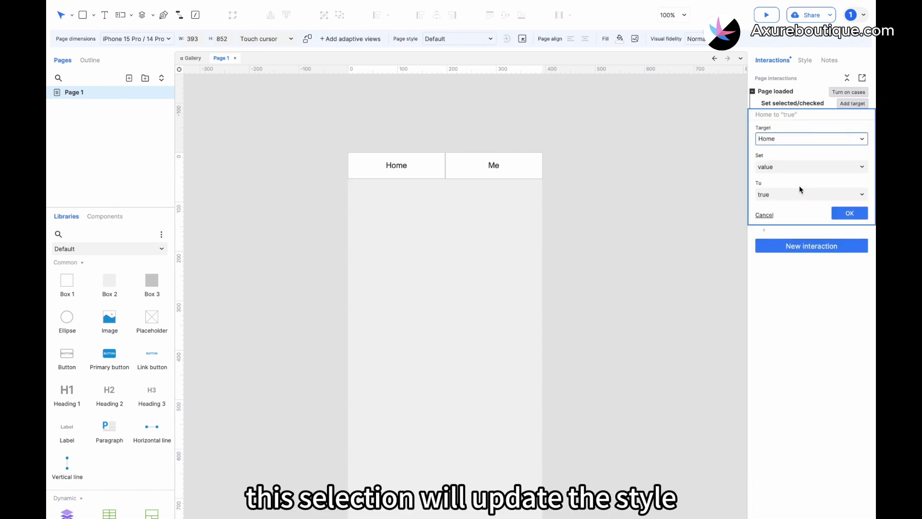
pyautogui.click(849, 213)
# Step: Check the Home button's Selected style effect and preview the prototype in the browser, returning to Axure RP
pyautogui.click(392, 167)
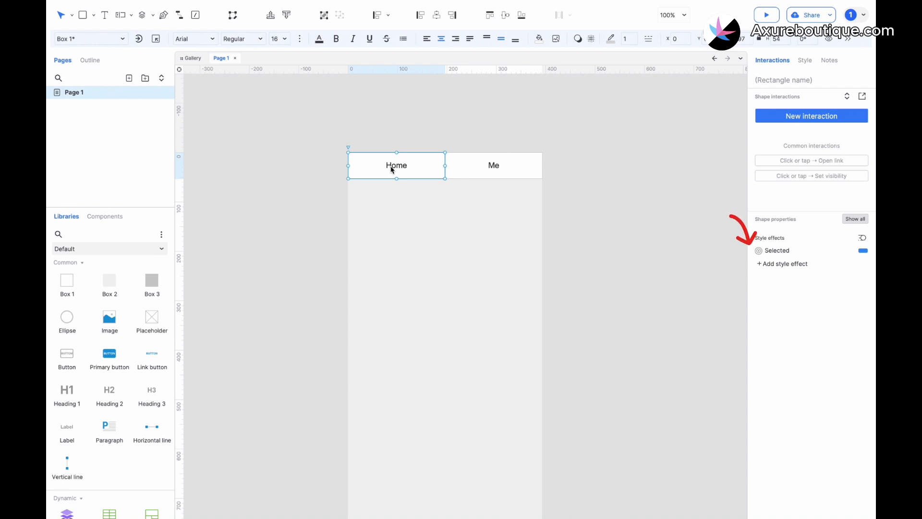
pyautogui.click(694, 103)
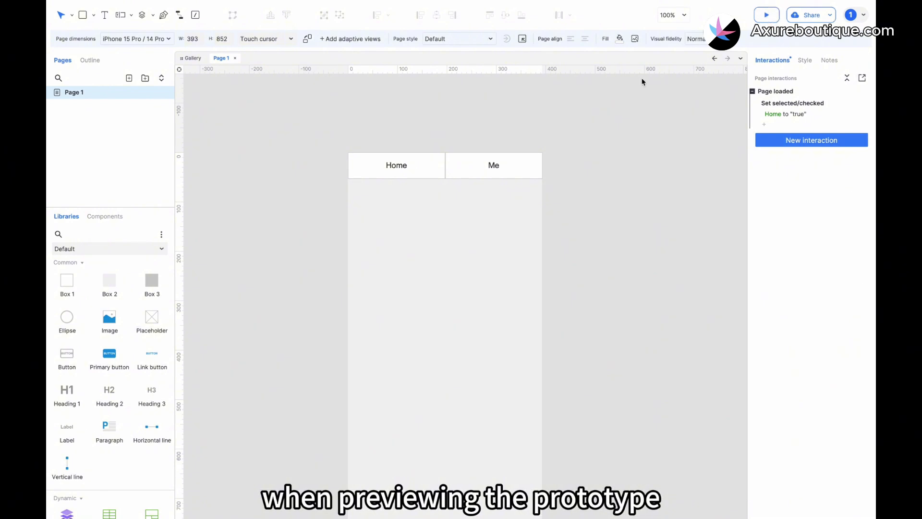
pyautogui.press('super+period')
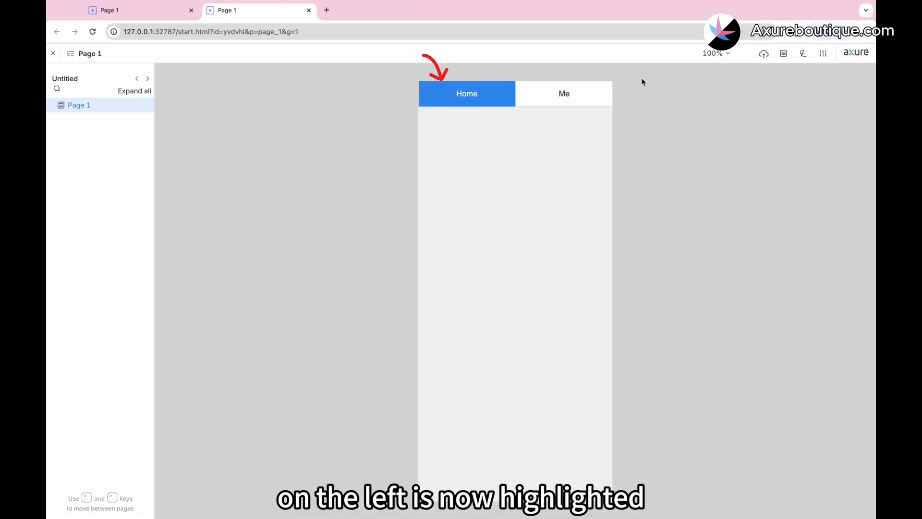
pyautogui.click(309, 10)
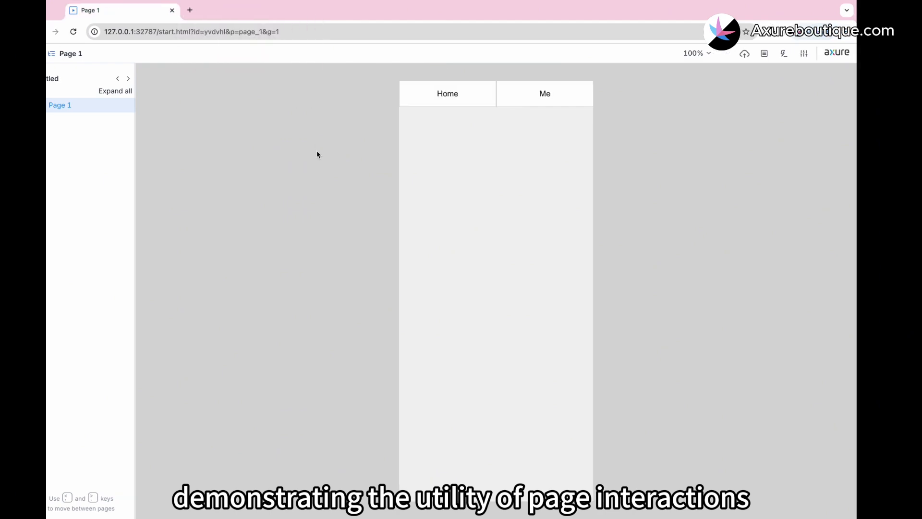
pyautogui.hotkey('ctrl', 'Right')
# Step: Try the Auto and Custom web presets for the page dimensions in the page's style settings
pyautogui.click(805, 61)
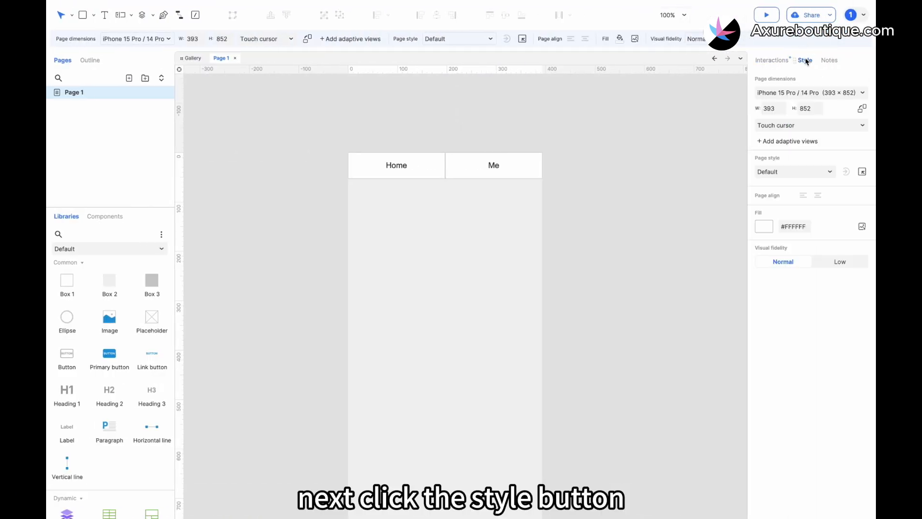
pyautogui.click(797, 93)
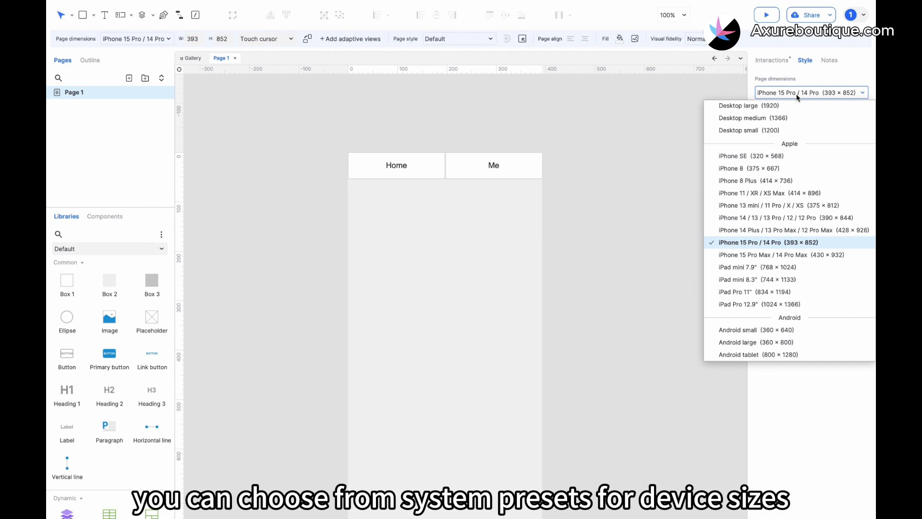
pyautogui.scroll(1, 784, 111)
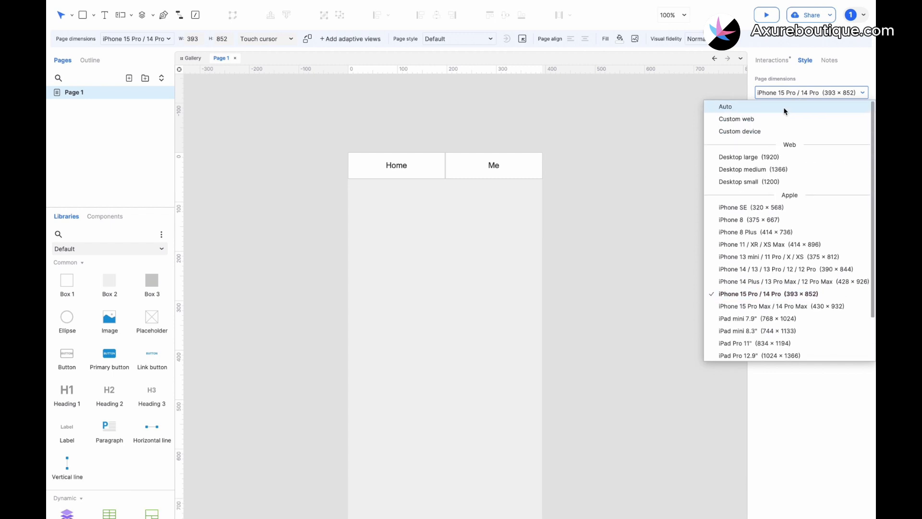
pyautogui.click(785, 111)
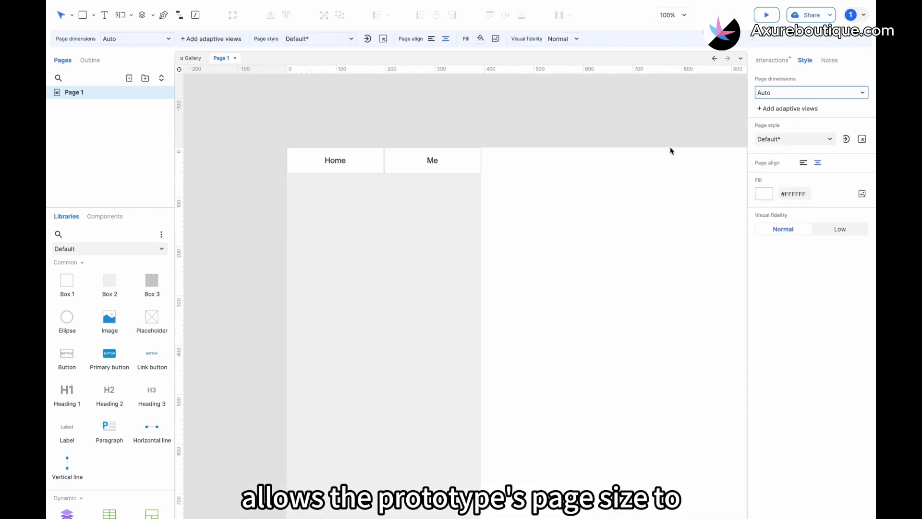
pyautogui.click(771, 98)
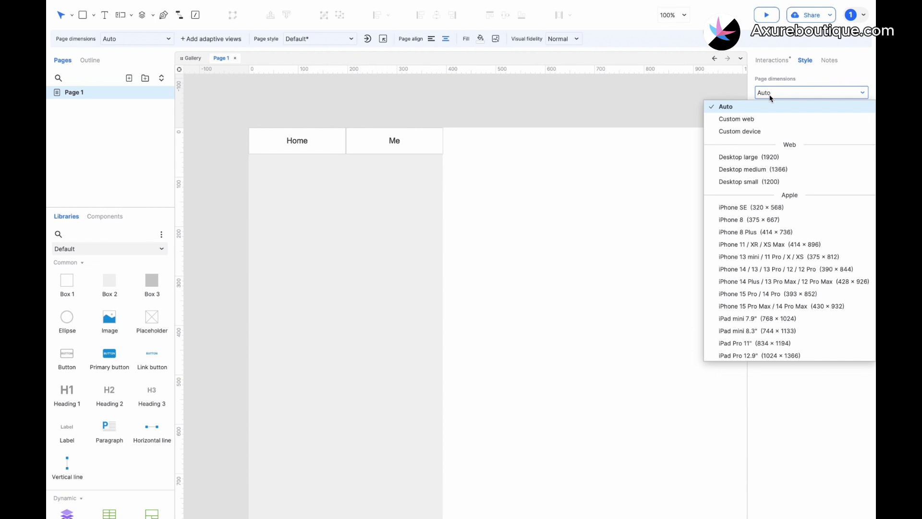
pyautogui.click(759, 115)
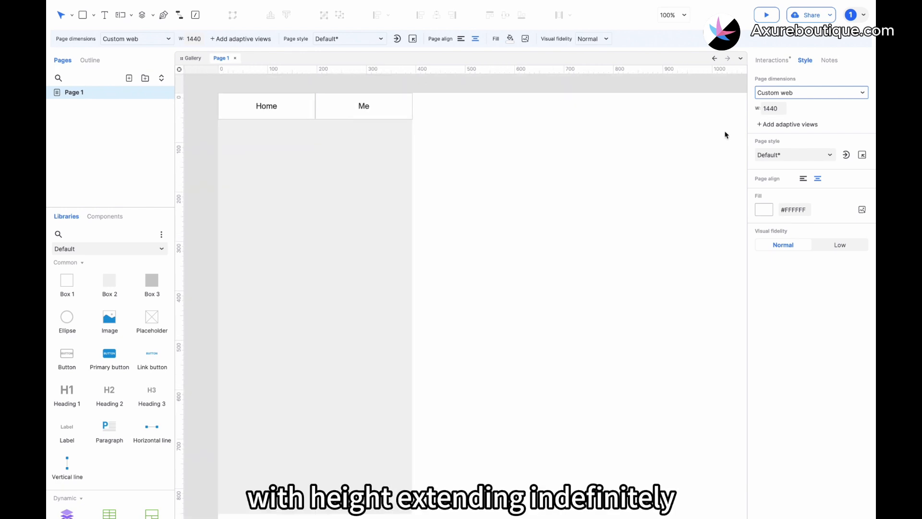
# Step: Try the Desktop medium (1366) and iPhone 8 (375 × 667) presets for the page dimensions
pyautogui.click(795, 95)
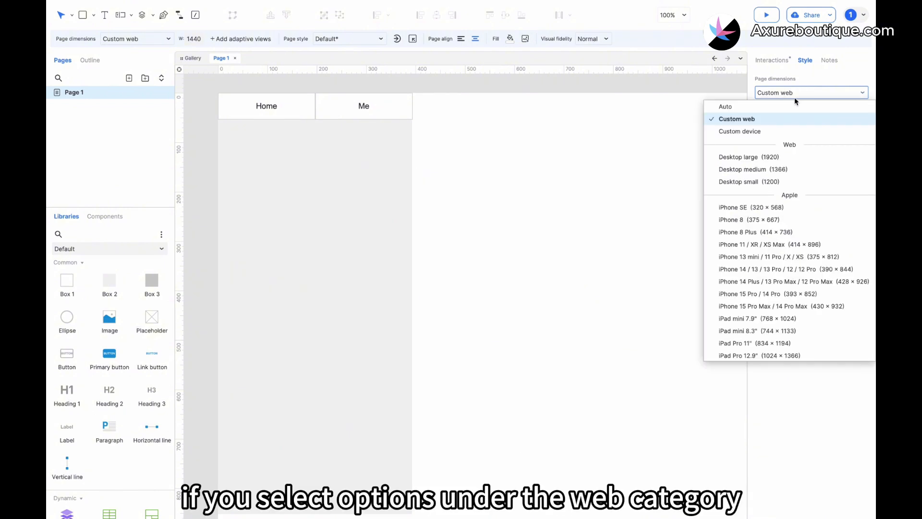
pyautogui.click(763, 170)
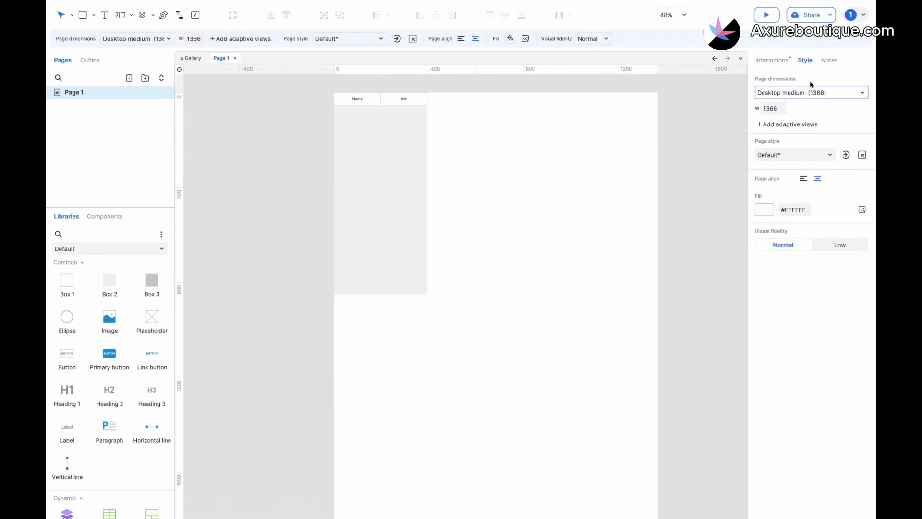
pyautogui.click(811, 92)
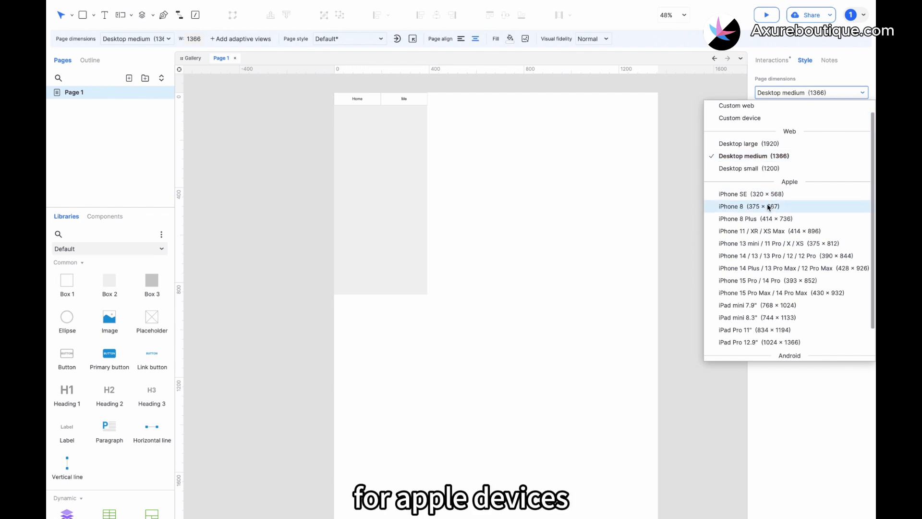
pyautogui.click(768, 207)
# Step: Try the iPad mini 7.9" (768 × 1024) page size and return the page to iPhone 15 Pro / 14 Pro (393 × 852)
pyautogui.click(797, 94)
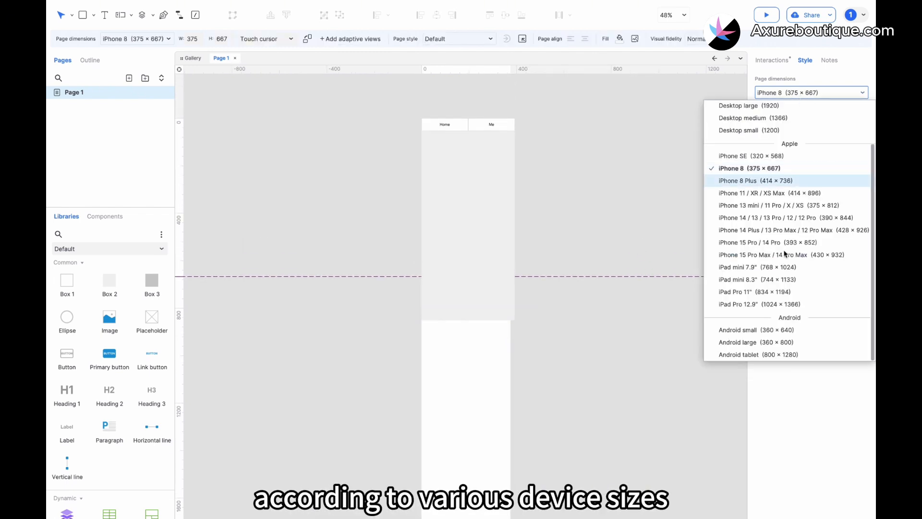
pyautogui.click(785, 267)
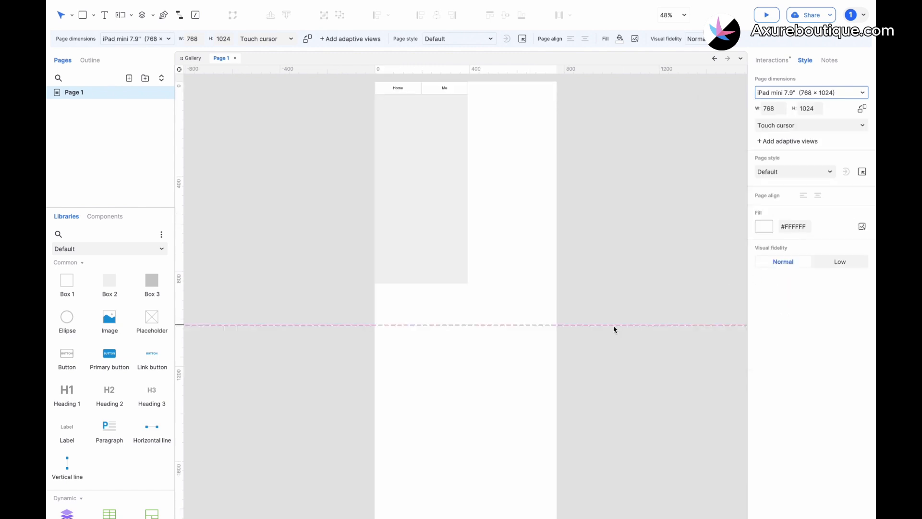
pyautogui.scroll(2, 614, 326)
pyautogui.click(782, 97)
pyautogui.click(787, 243)
pyautogui.scroll(5, 586, 221)
pyautogui.scroll(4, 586, 220)
pyautogui.hscroll(-1, 586, 220)
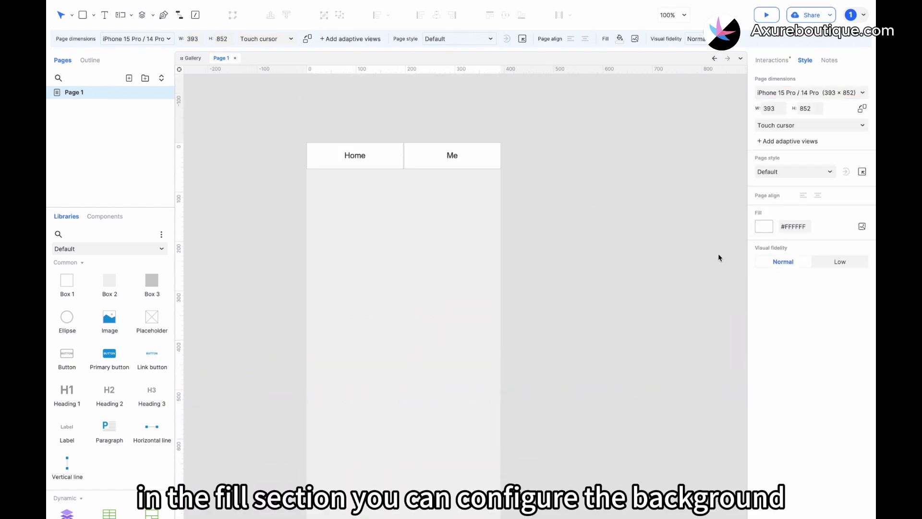
# Step: Set the page's background fill to the solid dark grey #333333
pyautogui.click(763, 226)
pyautogui.click(781, 305)
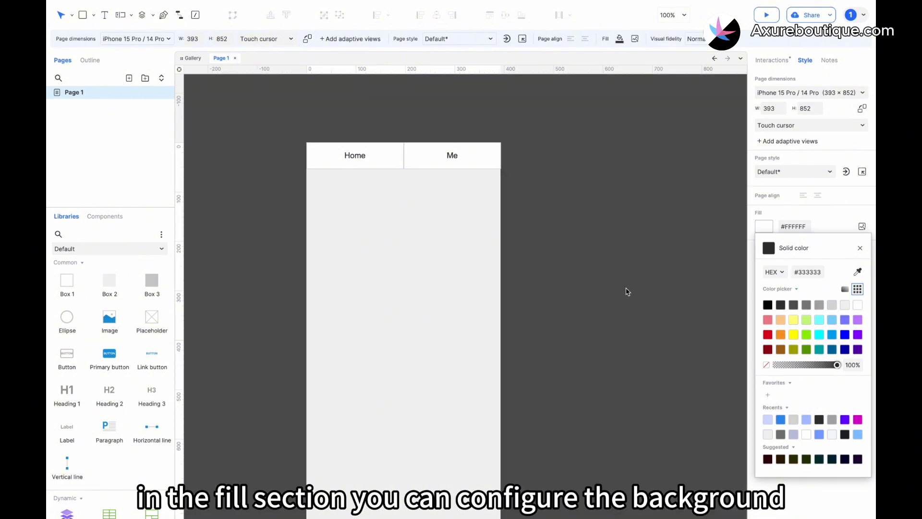
pyautogui.click(626, 291)
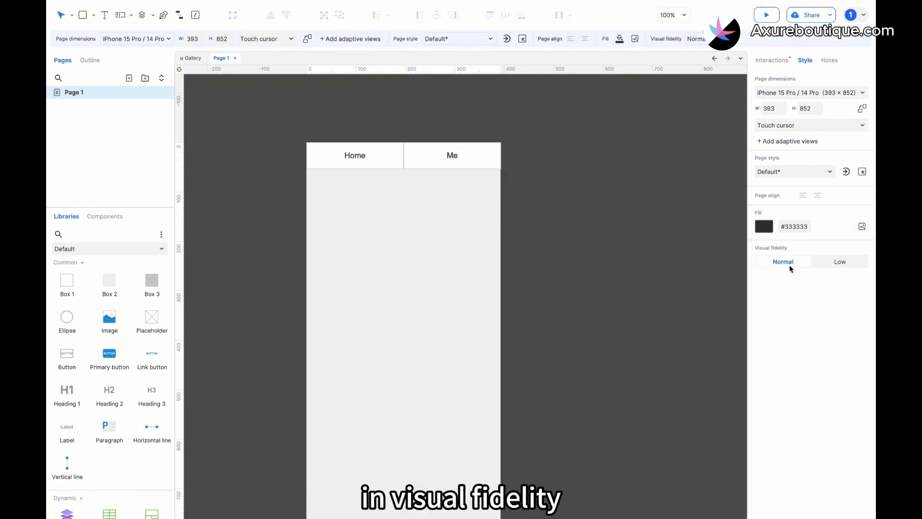
# Step: Try Low visual fidelity and the desktop cursor on the page, restoring Normal fidelity and the touch cursor
pyautogui.click(830, 262)
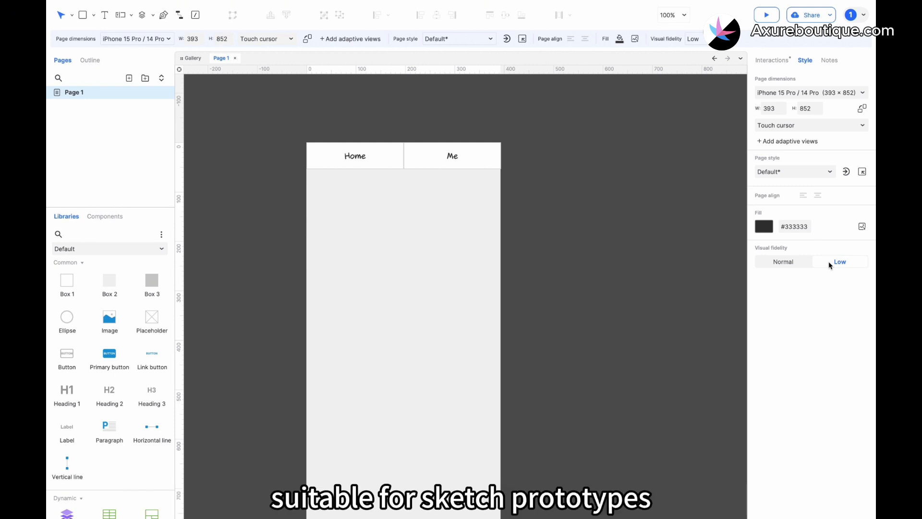
pyautogui.click(784, 262)
pyautogui.click(804, 129)
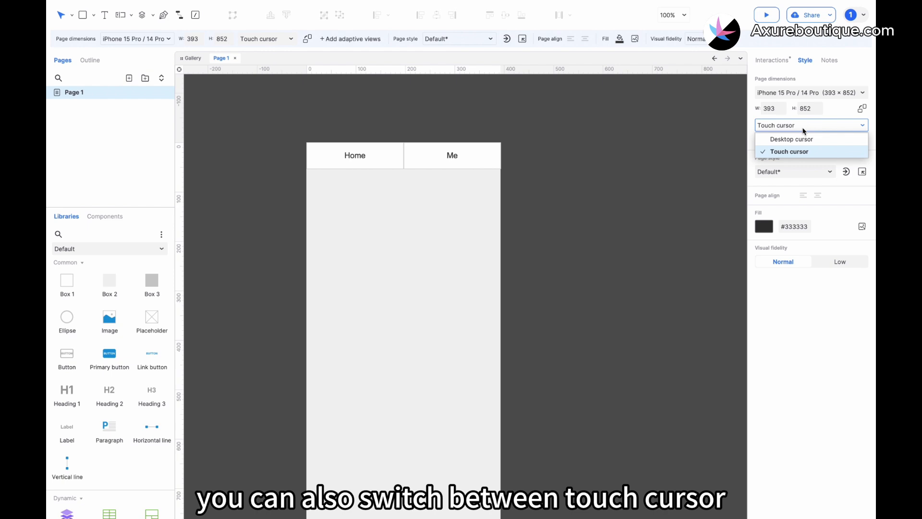
pyautogui.click(791, 139)
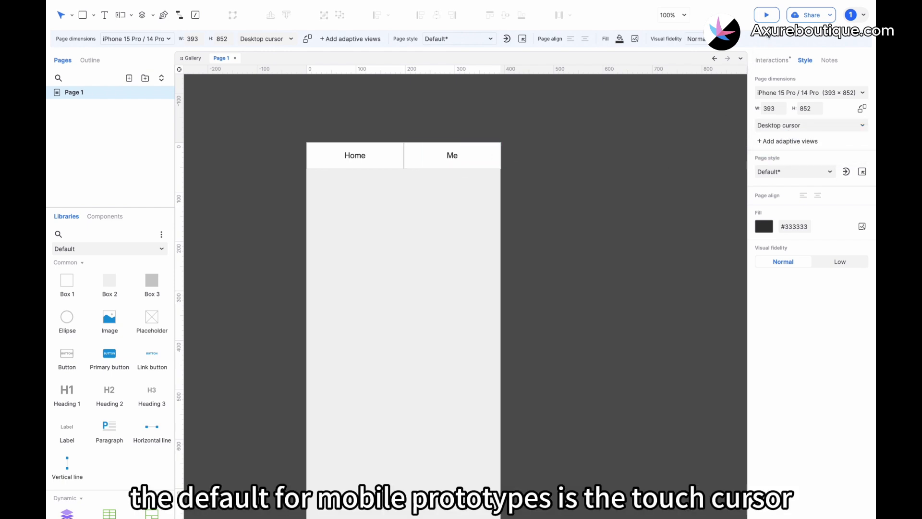
pyautogui.click(774, 125)
pyautogui.click(778, 151)
# Step: Preview the prototype in the browser to test the touch cursor on the Me button, and return to Axure RP
pyautogui.click(767, 15)
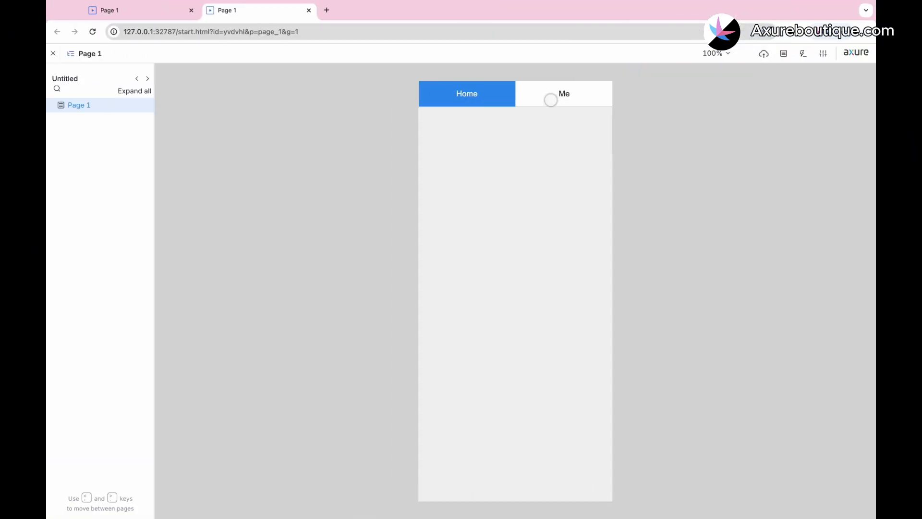
pyautogui.click(552, 92)
pyautogui.hotkey('ctrl', 'Right')
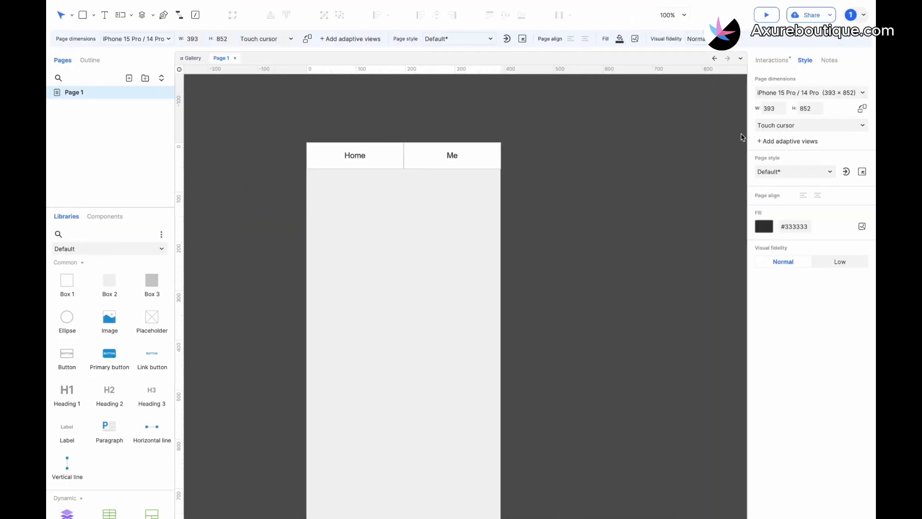
# Step: Set the page's cursor to Desktop cursor and preview the prototype in the browser, returning to Axure RP
pyautogui.click(794, 126)
pyautogui.click(790, 138)
pyautogui.click(766, 15)
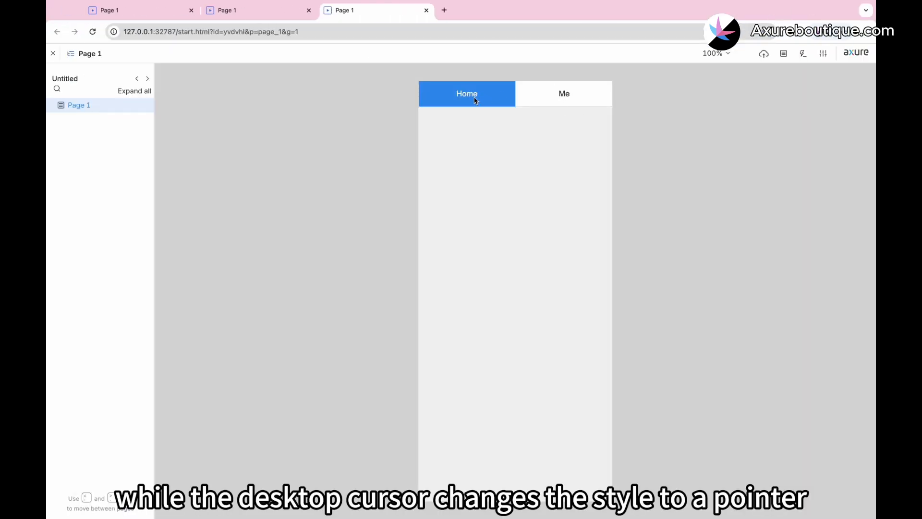
pyautogui.hotkey('ctrl', 'Right')
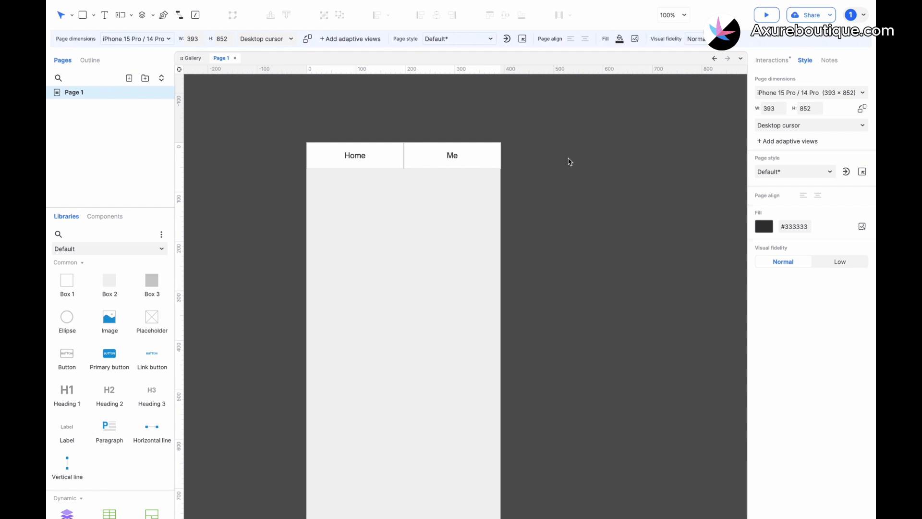
# Step: Rotate the page canvas to landscape, inspect the dashed boundary line, and rotate it back to portrait
pyautogui.click(862, 109)
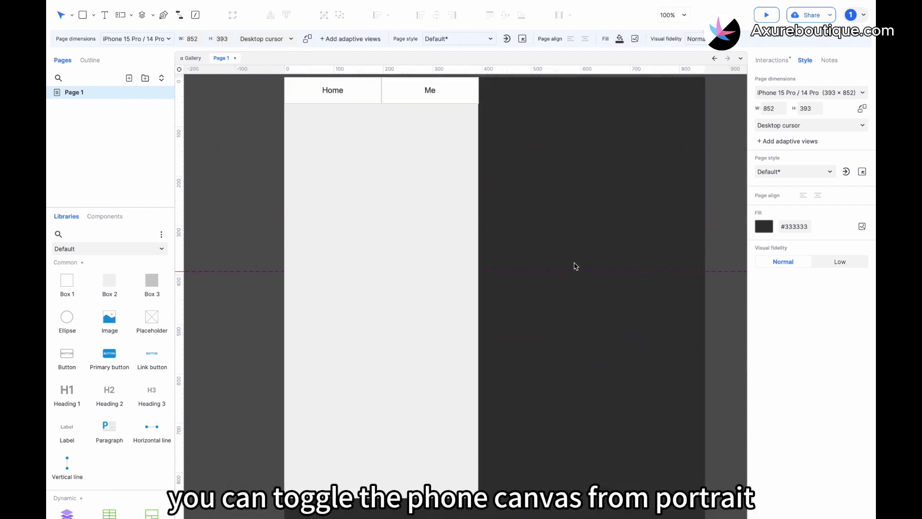
pyautogui.scroll(-5, 574, 262)
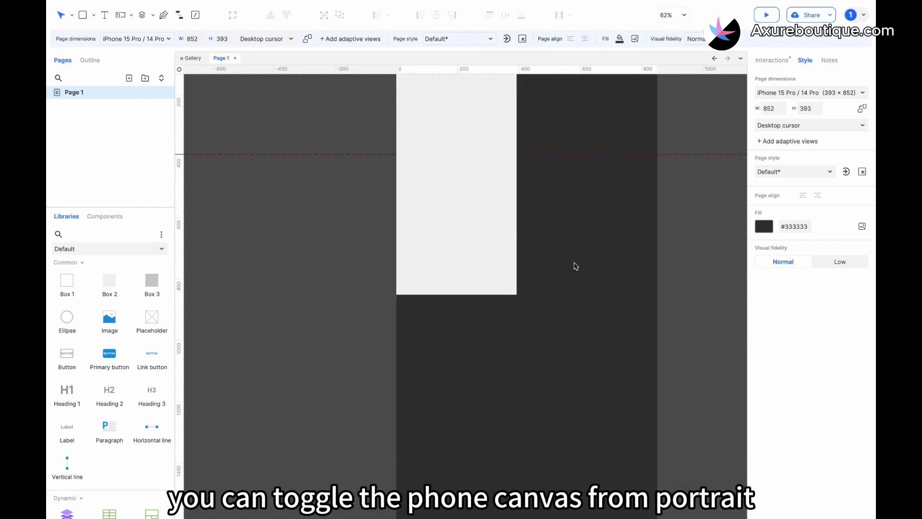
pyautogui.scroll(4, 574, 263)
pyautogui.scroll(5, 567, 273)
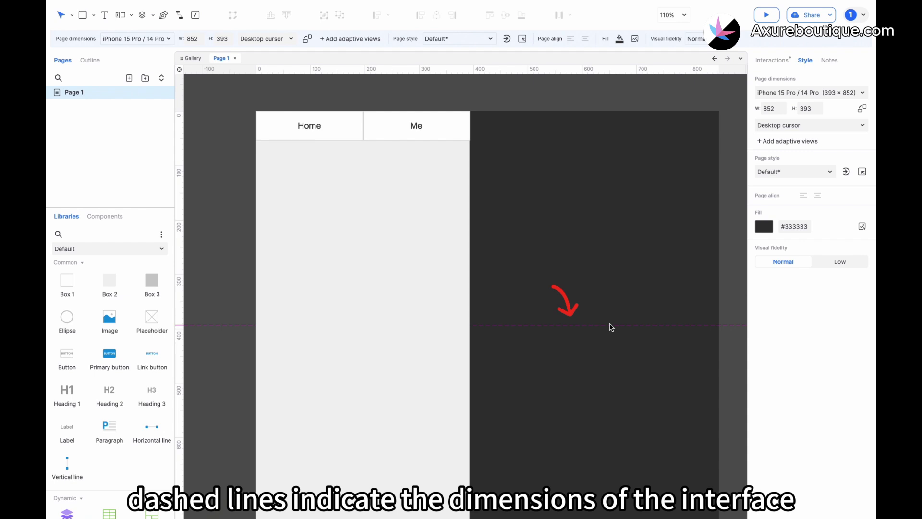
pyautogui.hscroll(-1, 611, 327)
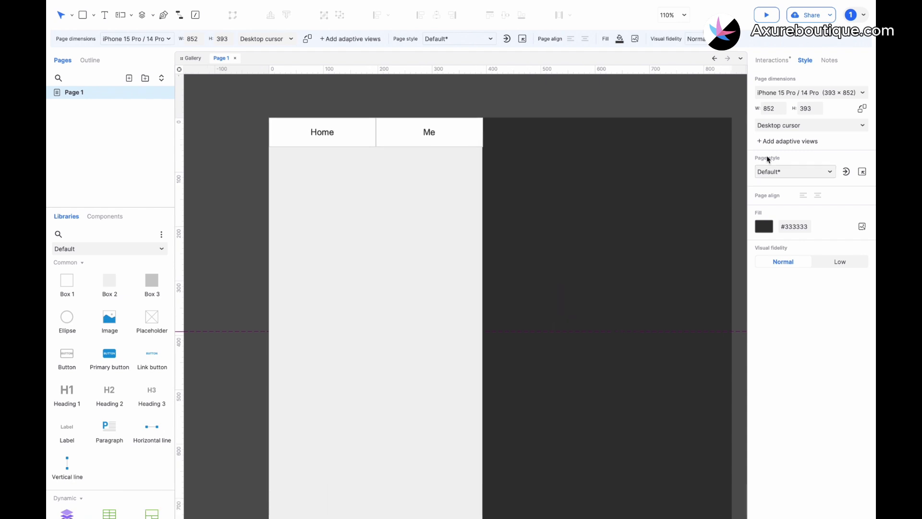
pyautogui.click(862, 108)
# Step: Set the page dimensions to Auto
pyautogui.click(806, 93)
pyautogui.scroll(2, 764, 149)
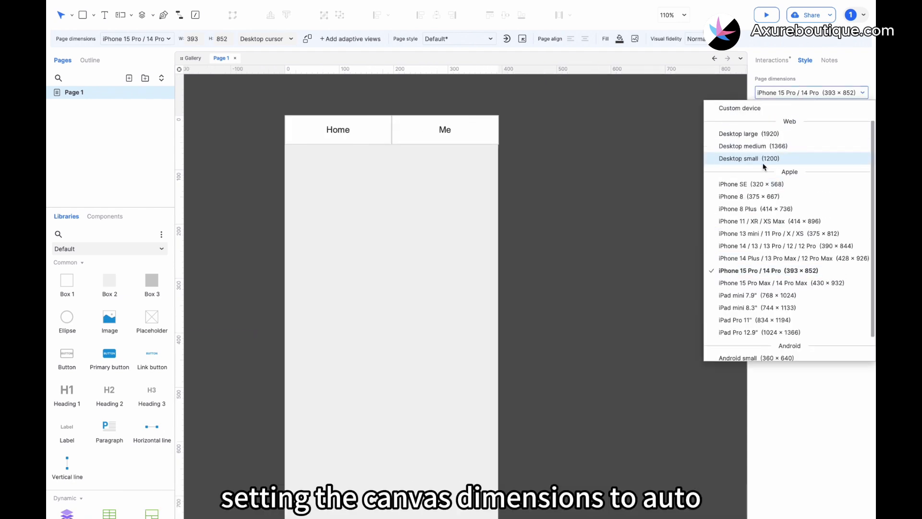
pyautogui.click(752, 108)
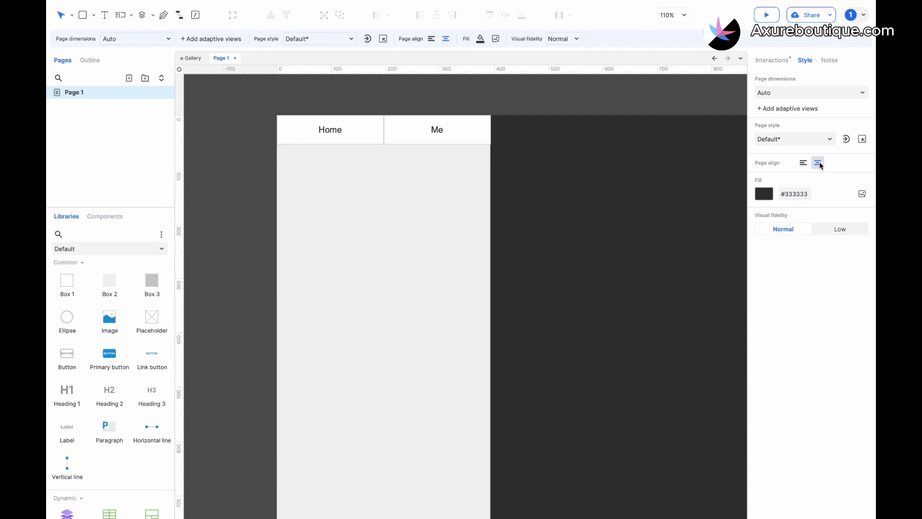
# Step: Preview the center-aligned page in the browser and return to Axure RP
pyautogui.click(766, 15)
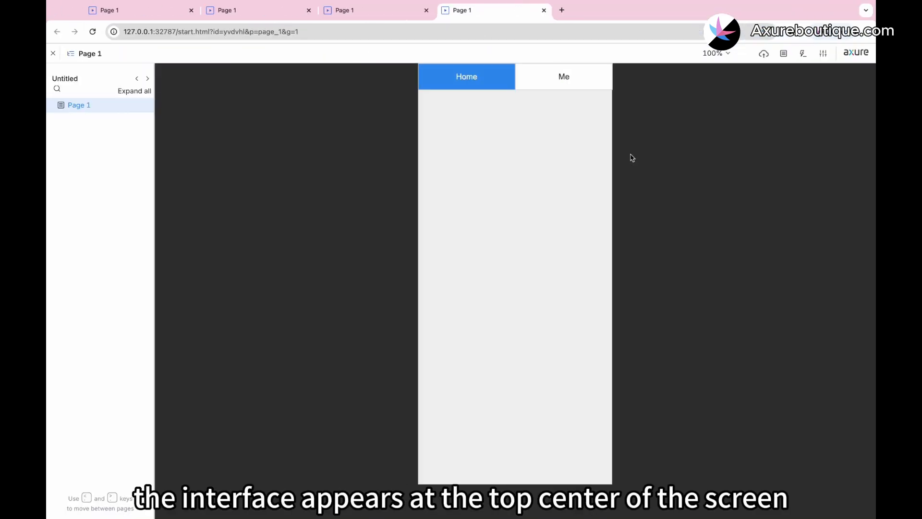
pyautogui.hotkey('ctrl', 'Right')
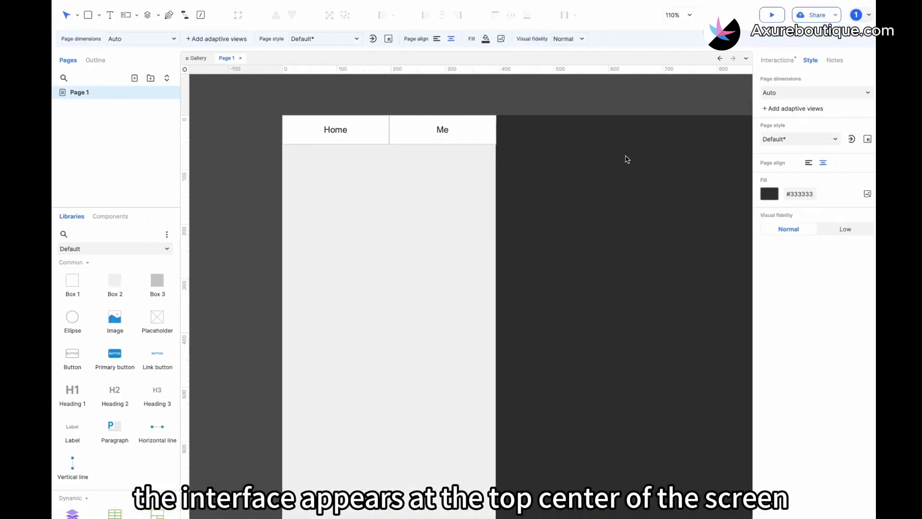
# Step: Set the page alignment to left and preview the page in the browser, returning to Axure RP
pyautogui.click(803, 163)
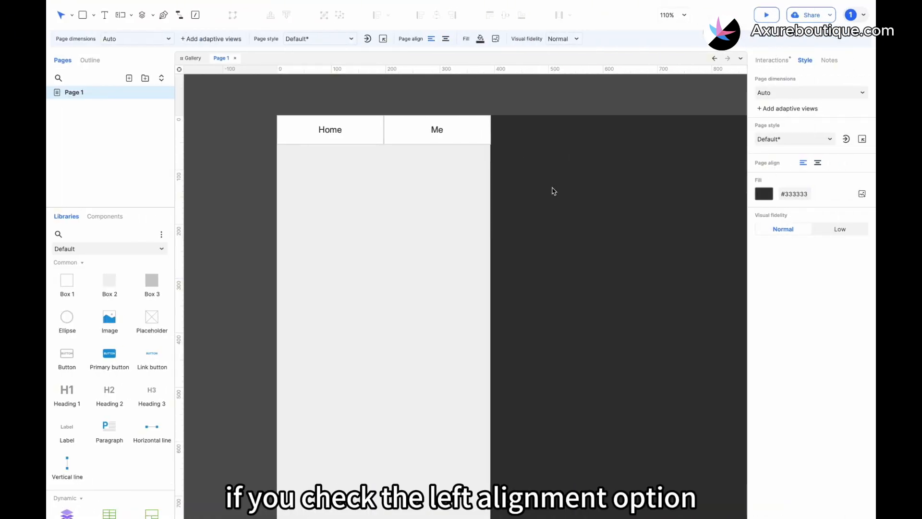
pyautogui.press('super+period')
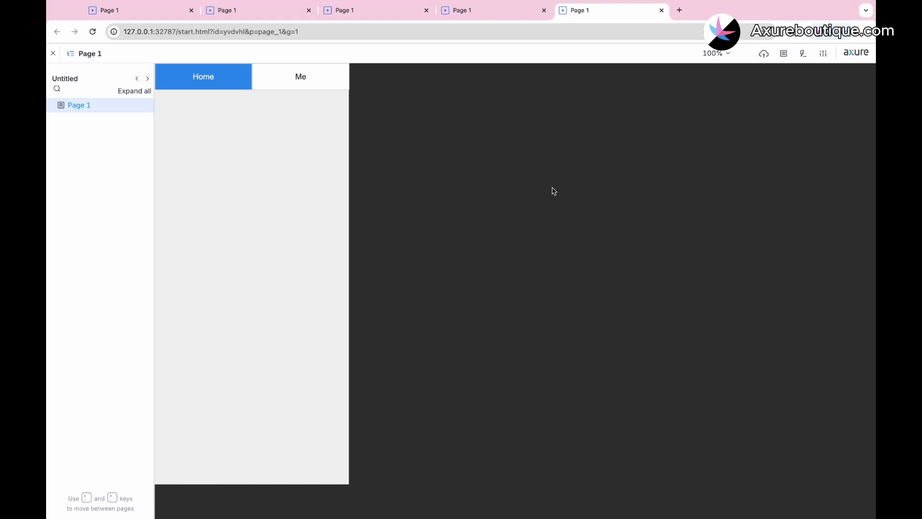
pyautogui.hotkey('ctrl', 'Right')
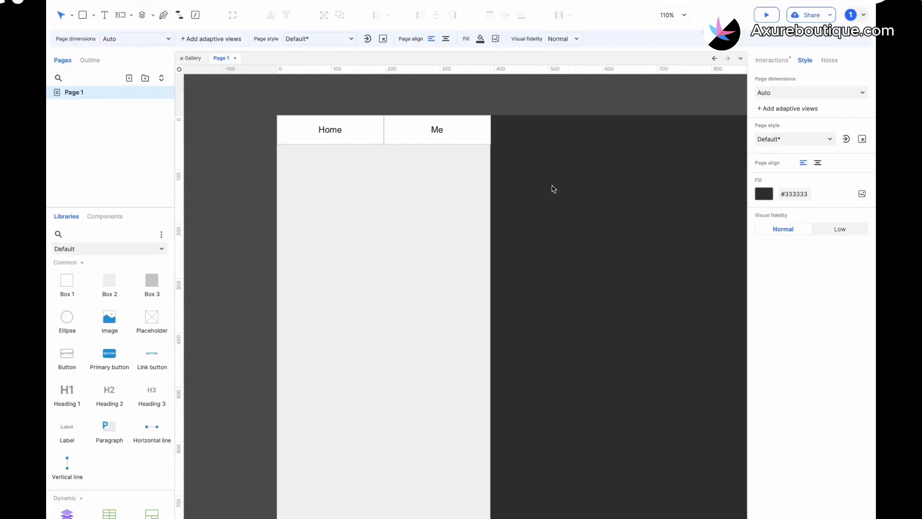
# Step: Reapply the Default page style to Page 1 and undo the change
pyautogui.click(779, 138)
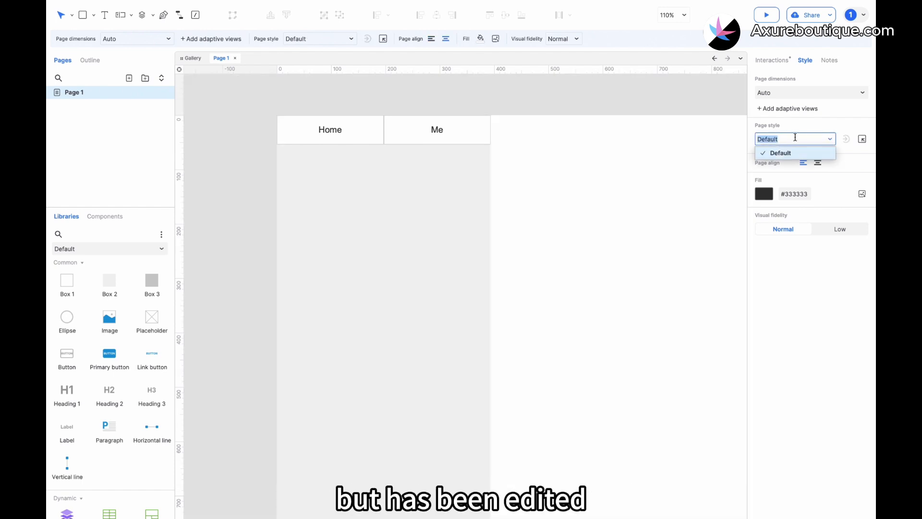
pyautogui.click(779, 151)
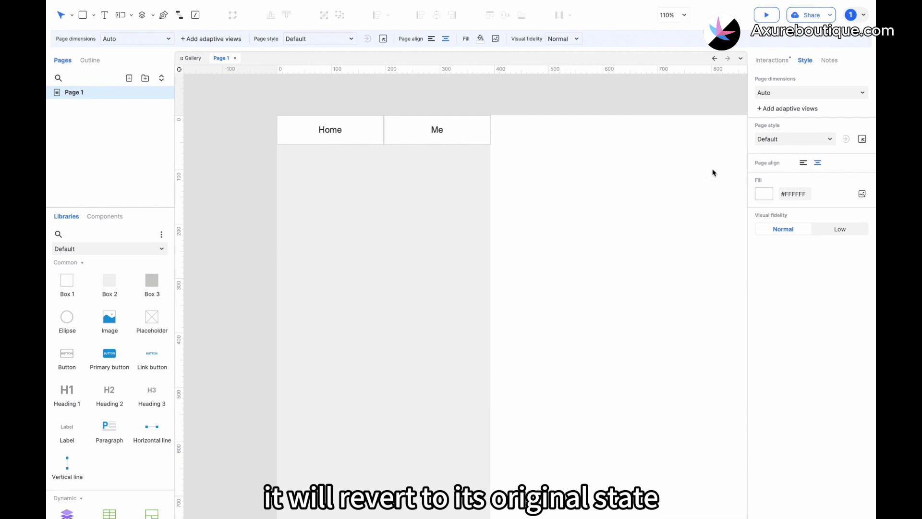
pyautogui.hotkey('ctrl', 'z')
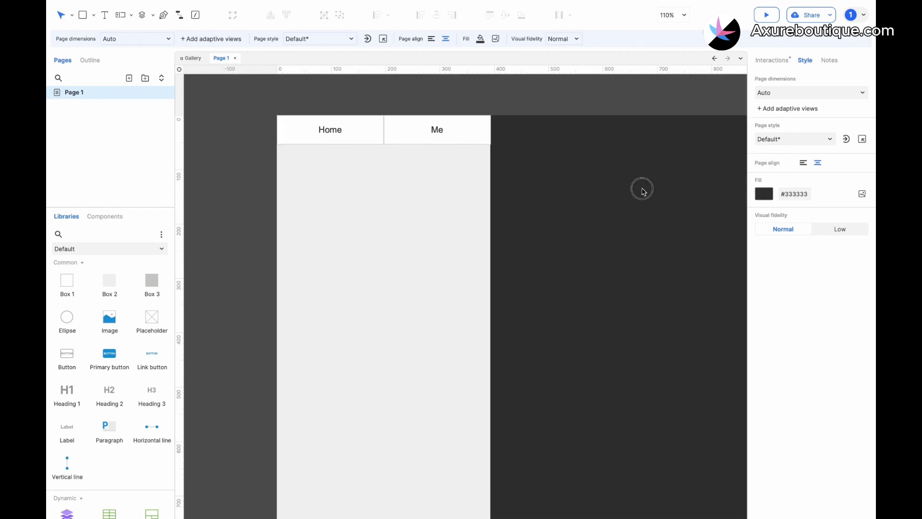
# Step: Set the page dimensions to iPhone 15 Pro / 14 Pro (393 × 852) and save a new page style named iPhone 15 Pro
pyautogui.click(764, 92)
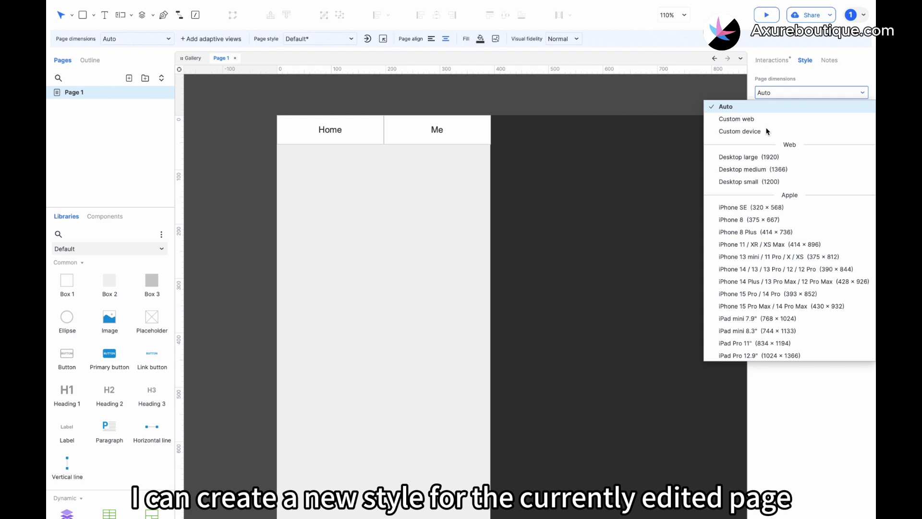
pyautogui.click(754, 293)
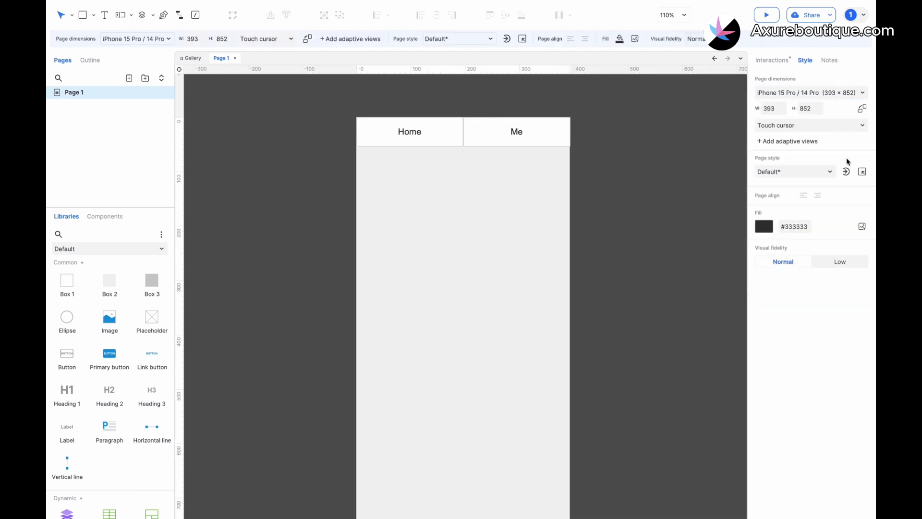
pyautogui.click(847, 171)
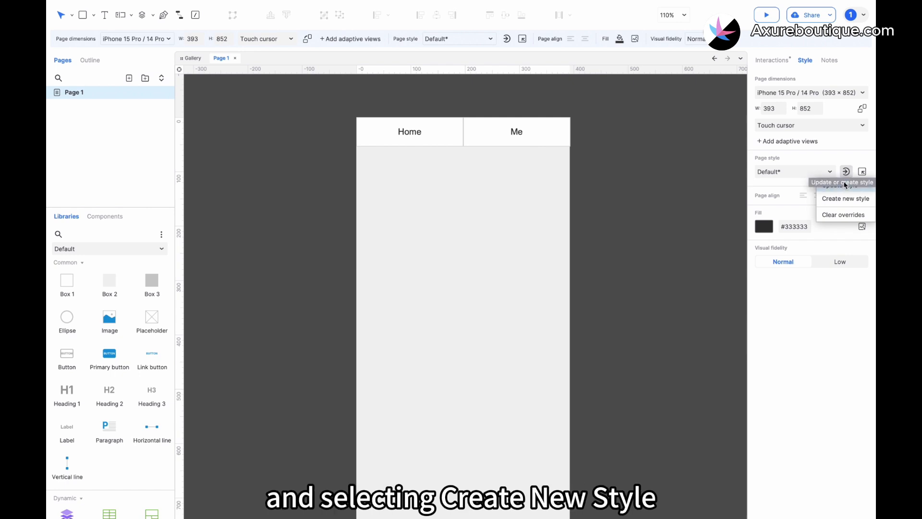
pyautogui.click(844, 198)
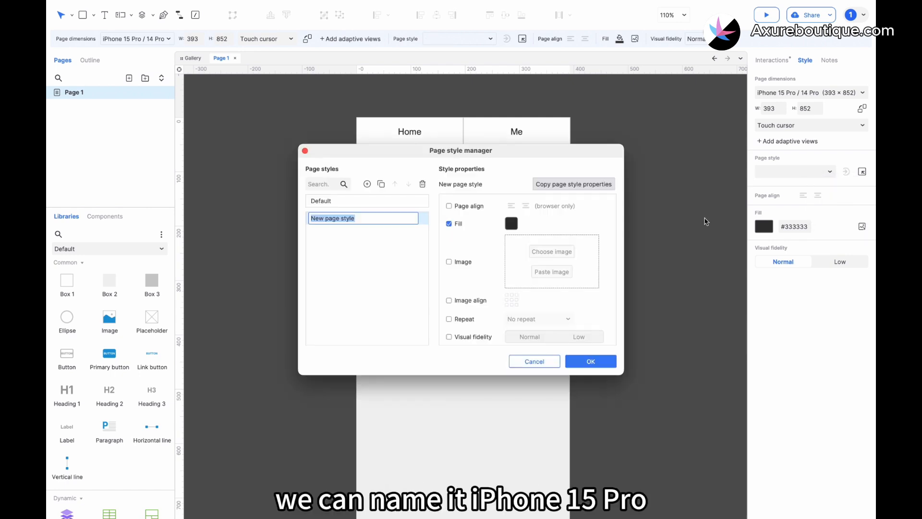
pyautogui.write('iPhone 15 Pro')
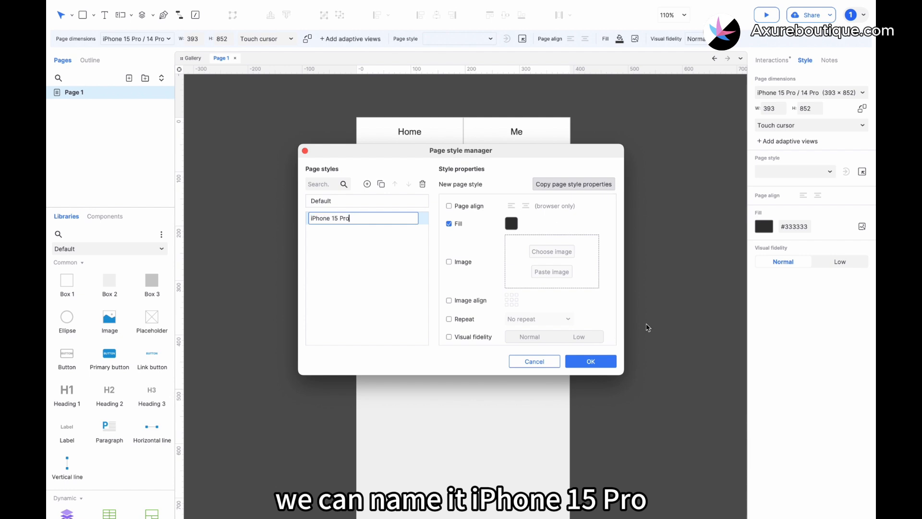
pyautogui.click(608, 360)
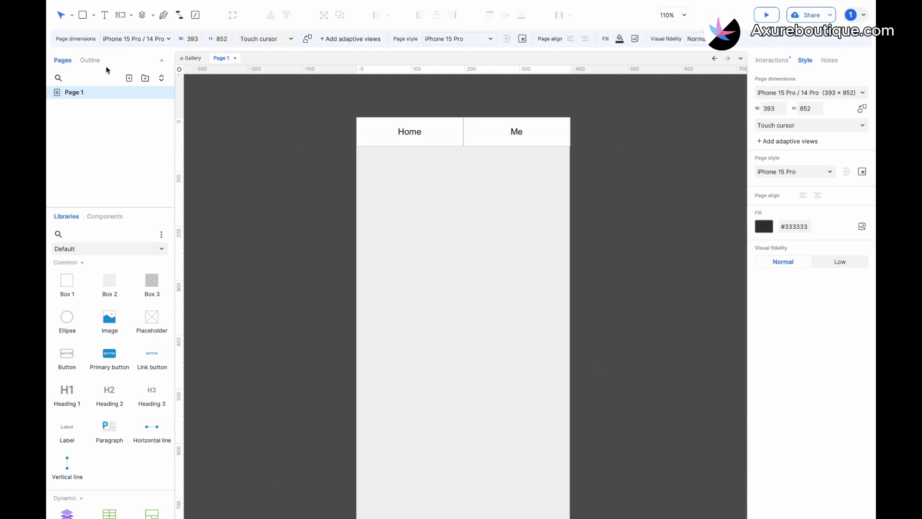
# Step: Add a new page, Page 2, and apply the iPhone 15 Pro page style to it
pyautogui.click(129, 79)
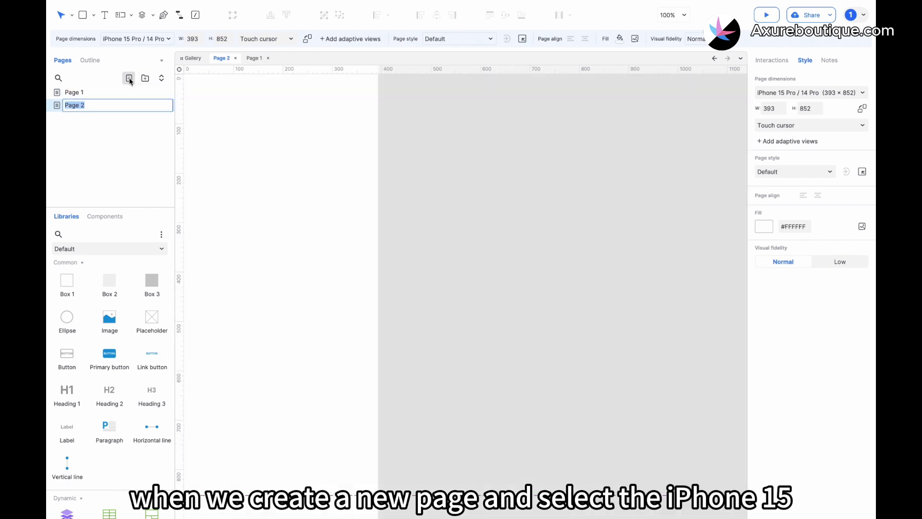
pyautogui.click(354, 198)
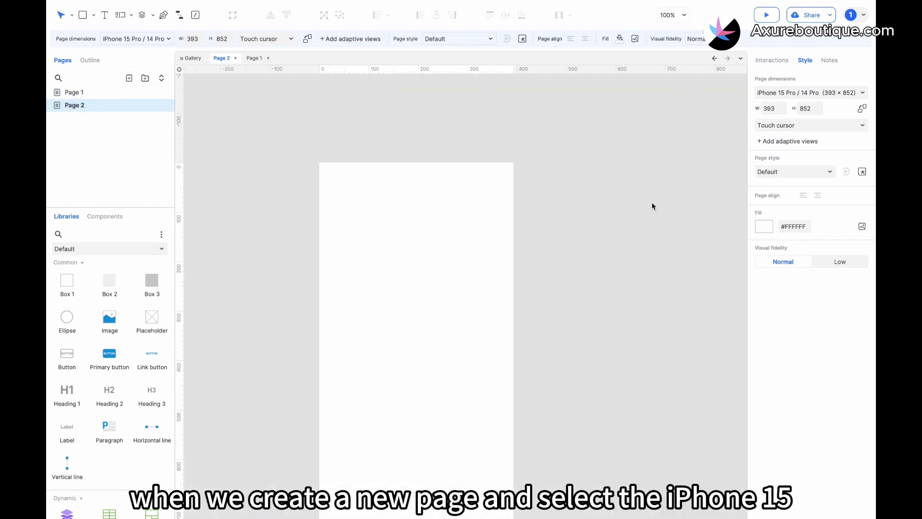
pyautogui.click(785, 171)
pyautogui.click(787, 199)
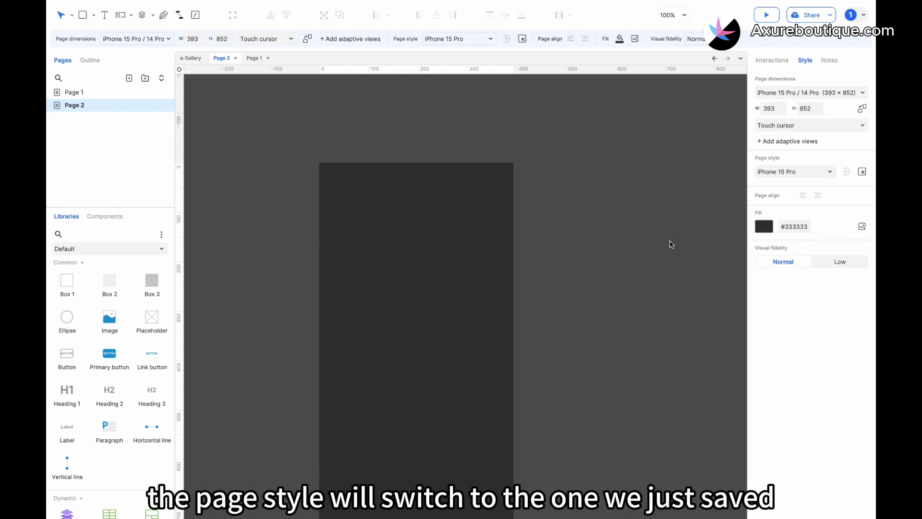
# Step: Enter "Nav Frame" as the page overview in the notes of Page 1
pyautogui.click(830, 60)
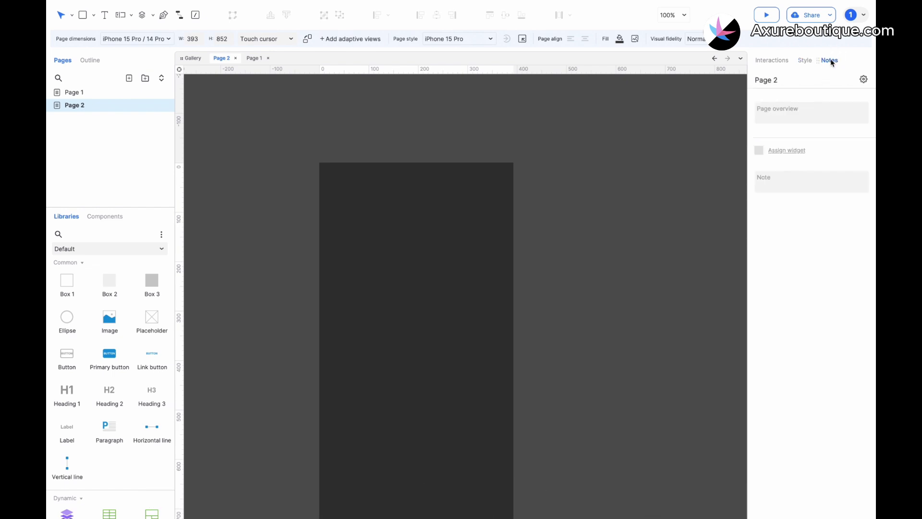
pyautogui.click(108, 91)
pyautogui.click(434, 136)
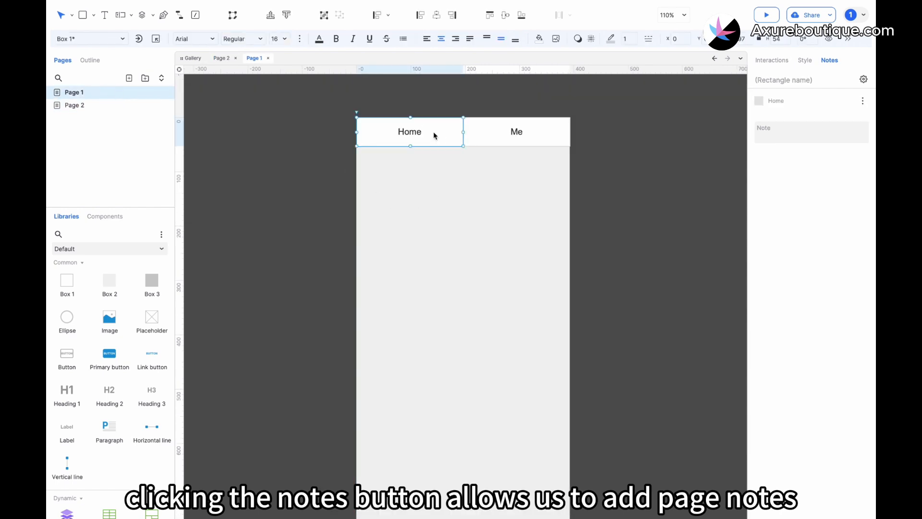
pyautogui.click(644, 196)
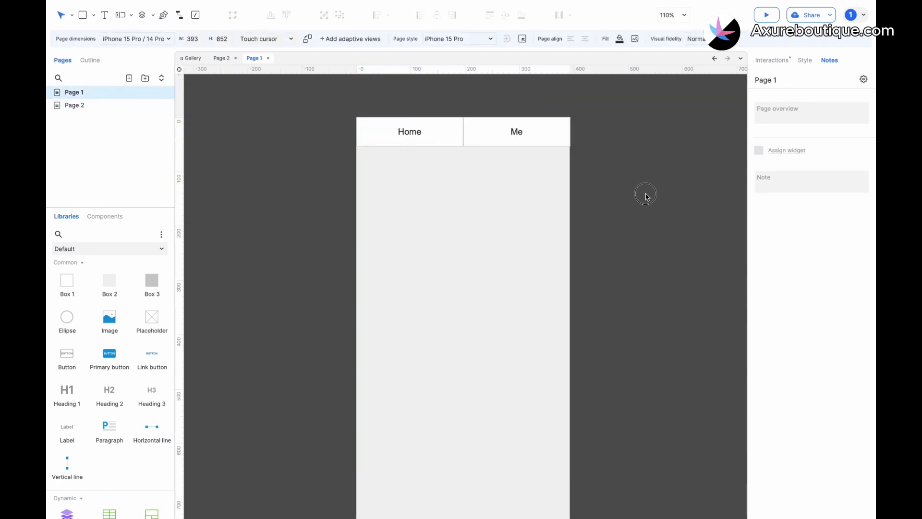
pyautogui.click(774, 109)
pyautogui.write('Nav Frame')
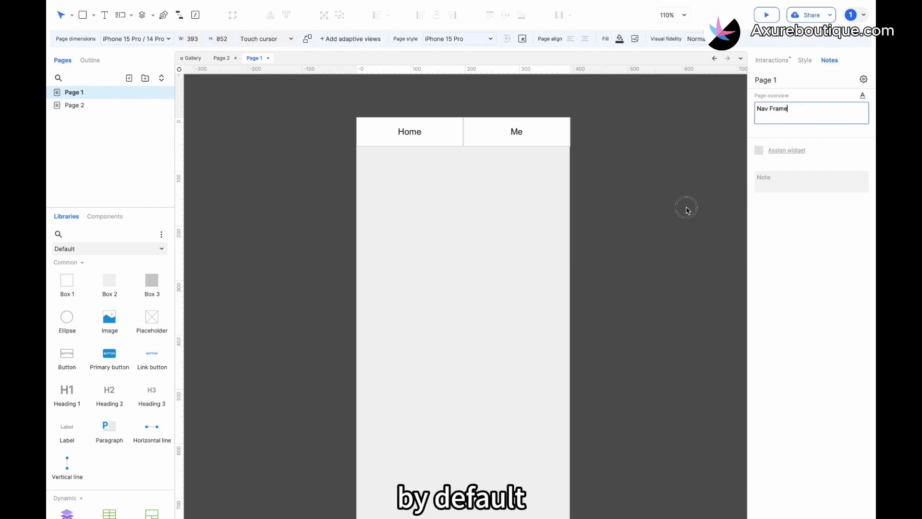
pyautogui.click(685, 208)
# Step: Examine which widgets can be assigned to a note on Page 1, without assigning one
pyautogui.click(806, 105)
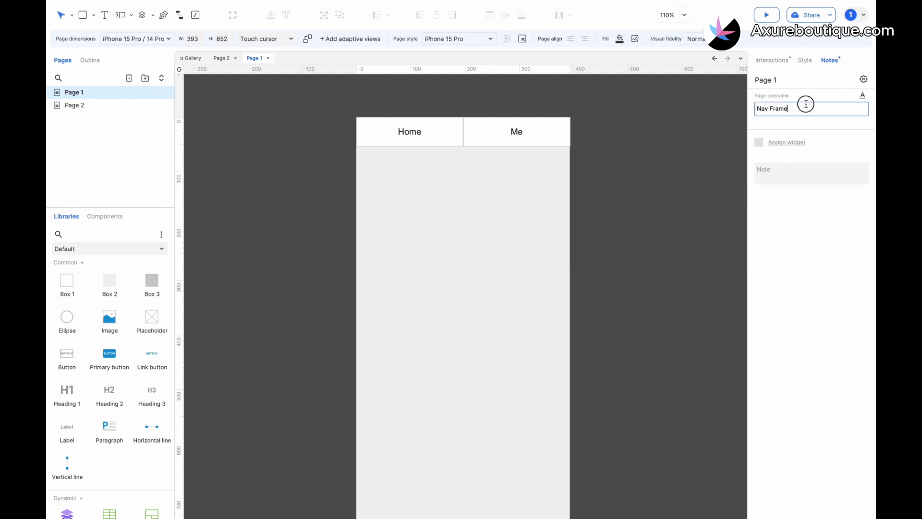
pyautogui.click(793, 145)
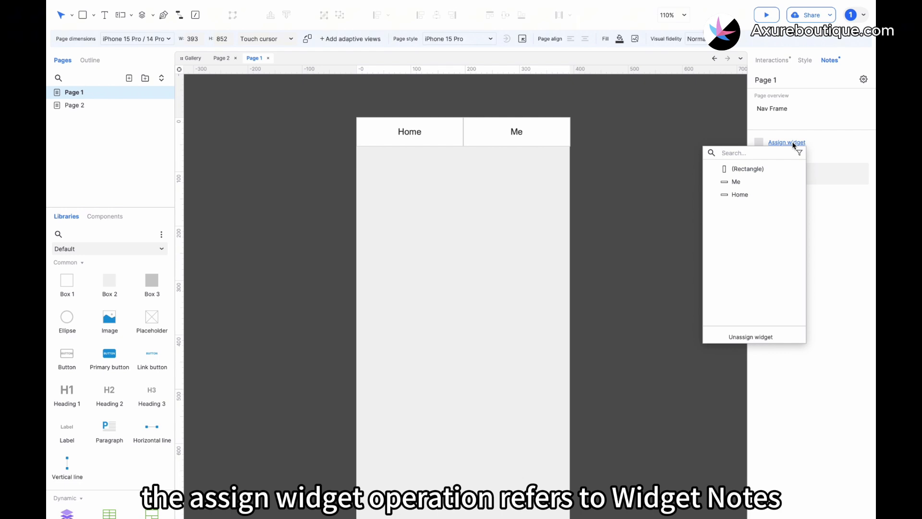
pyautogui.click(824, 130)
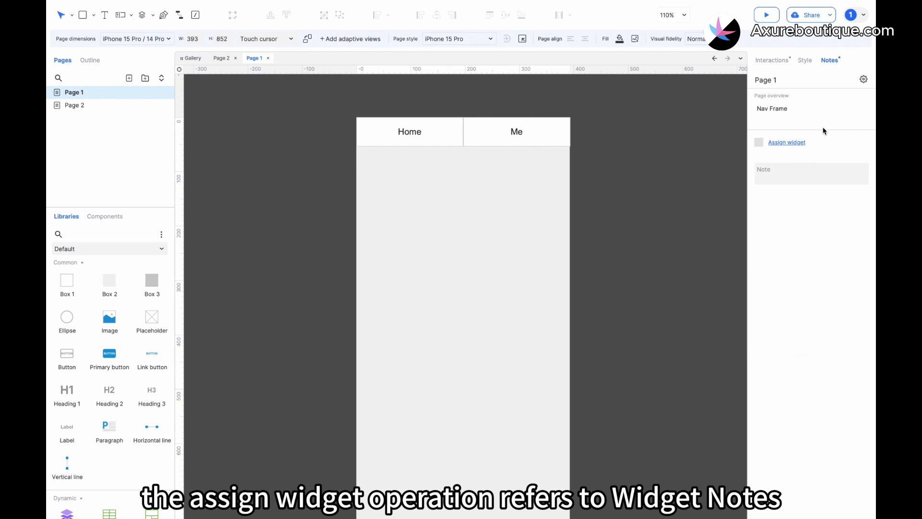
# Step: Add a custom page notes field named "This is the first page"
pyautogui.click(864, 79)
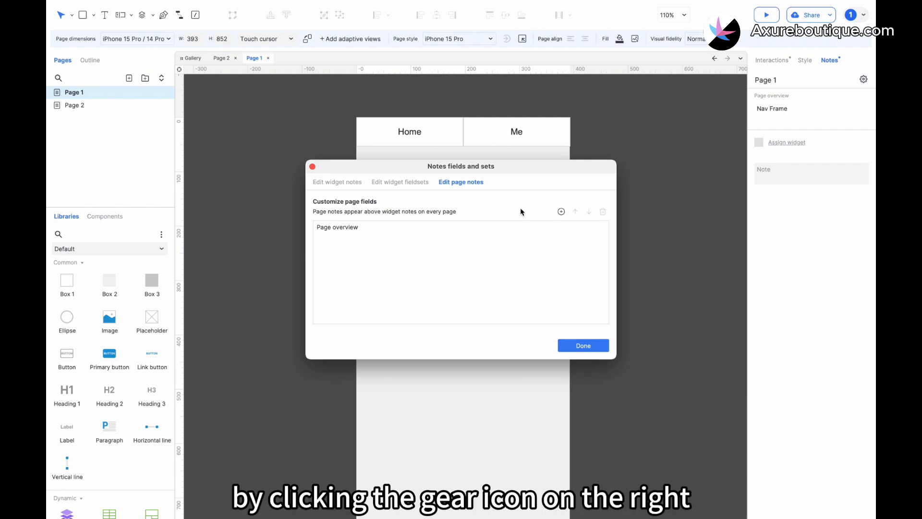
pyautogui.click(560, 211)
pyautogui.write('This is the first page')
pyautogui.click(593, 346)
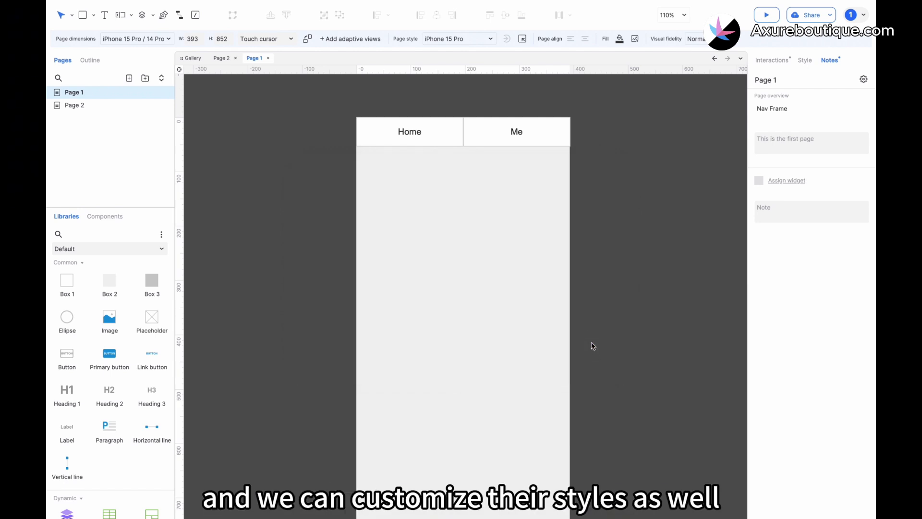
# Step: Set the font of the "This is the first page" note to Arial Black and enter "Hello" in it
pyautogui.click(784, 109)
pyautogui.click(785, 140)
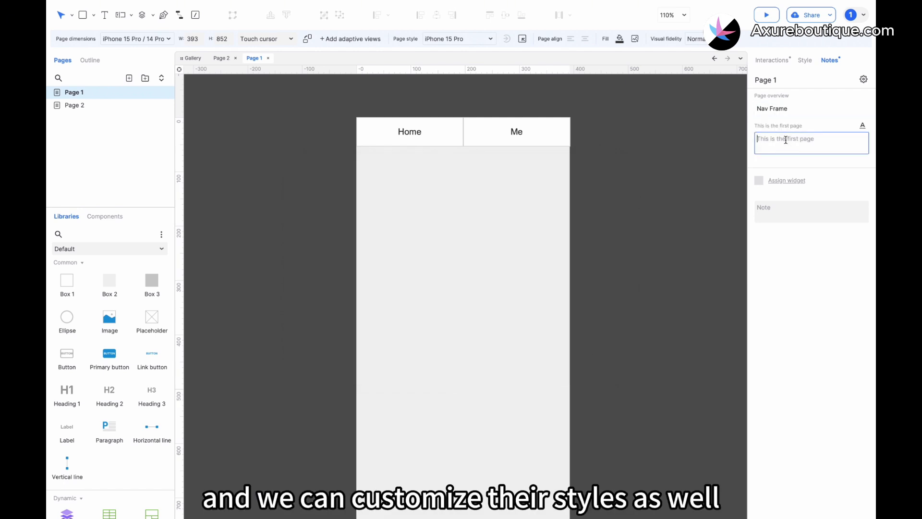
pyautogui.click(862, 127)
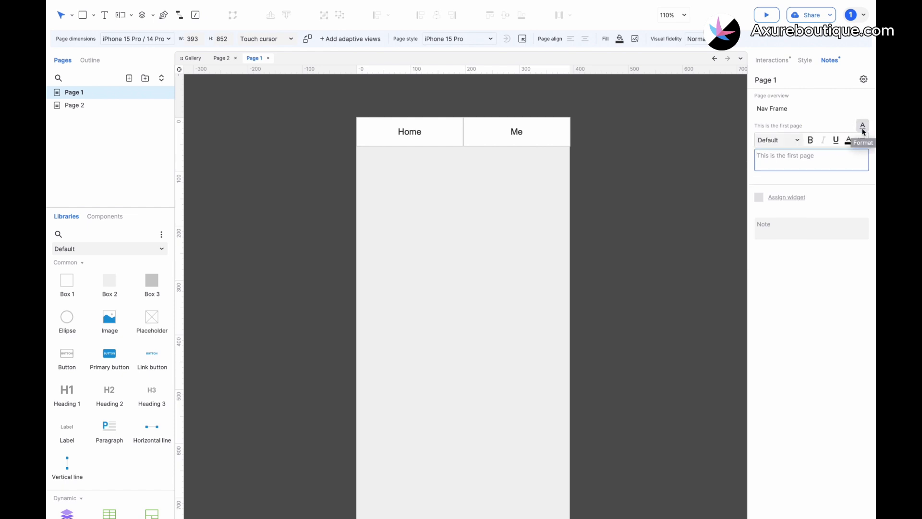
pyautogui.click(784, 140)
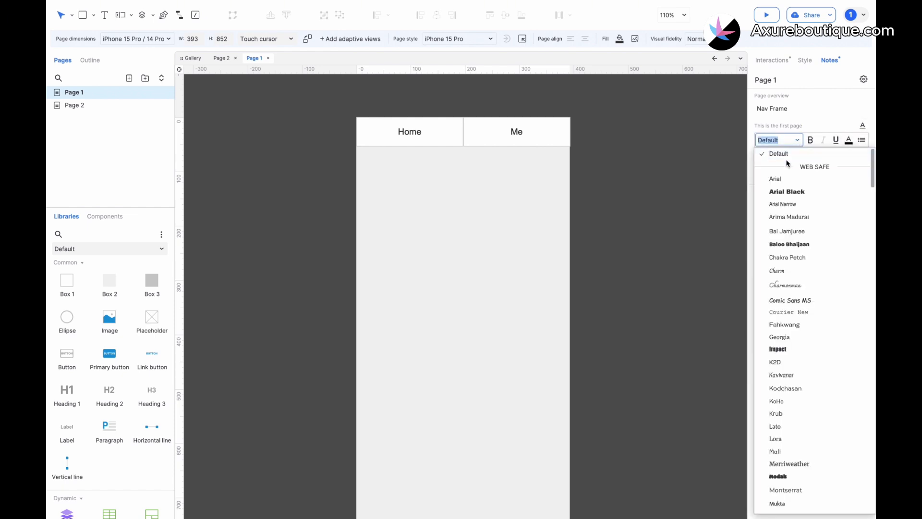
pyautogui.click(788, 191)
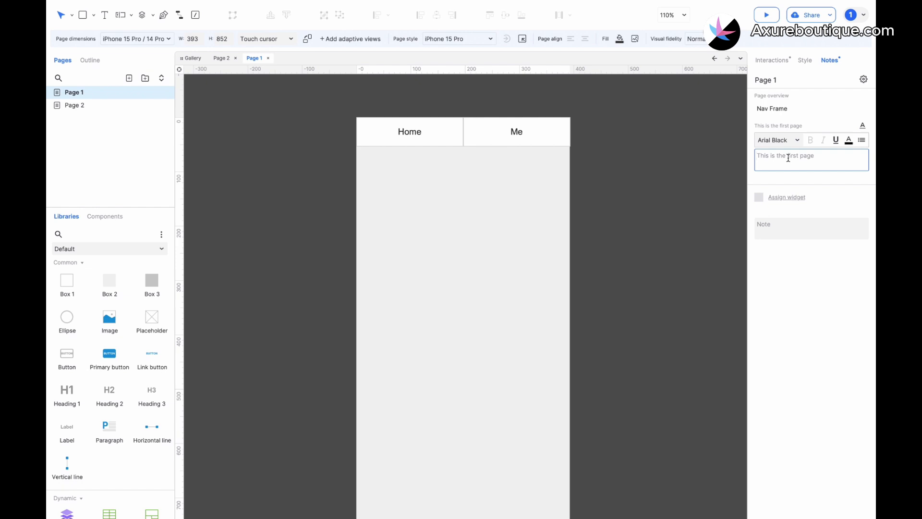
pyautogui.write('Hello')
# Step: Color the "Hello" note text yellow and format it as a bulleted list
pyautogui.click(848, 140)
pyautogui.click(797, 233)
pyautogui.click(757, 156)
pyautogui.doubleClick(769, 157)
pyautogui.click(849, 141)
pyautogui.click(797, 233)
pyautogui.click(756, 169)
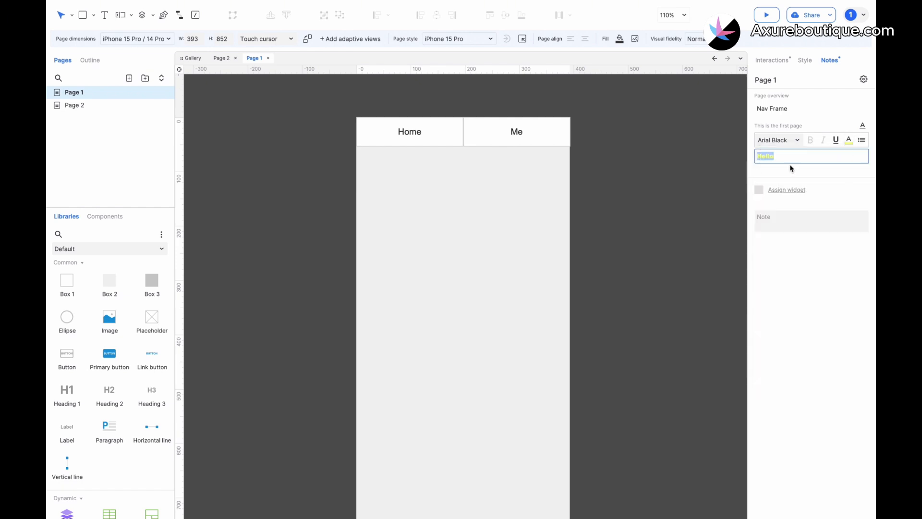
pyautogui.click(861, 141)
# Step: Preview the prototype in the browser and display the notes of Page 1
pyautogui.click(764, 20)
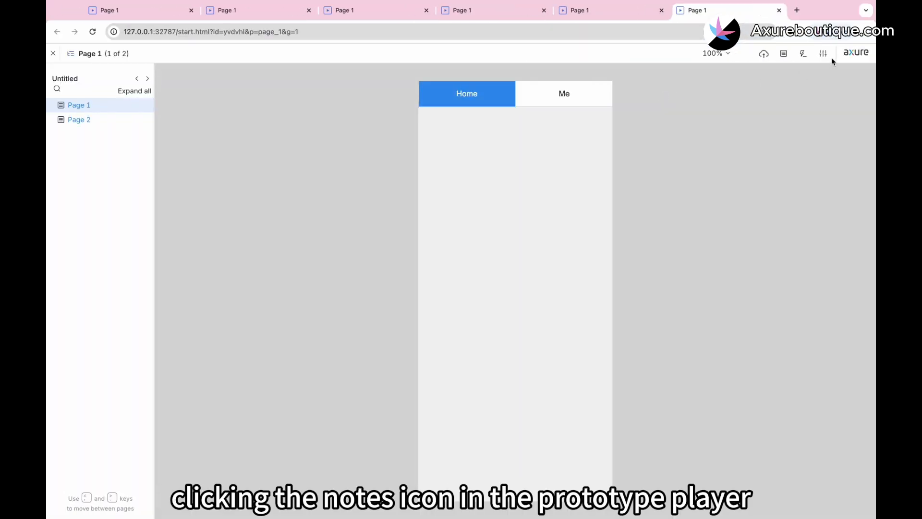
pyautogui.click(784, 54)
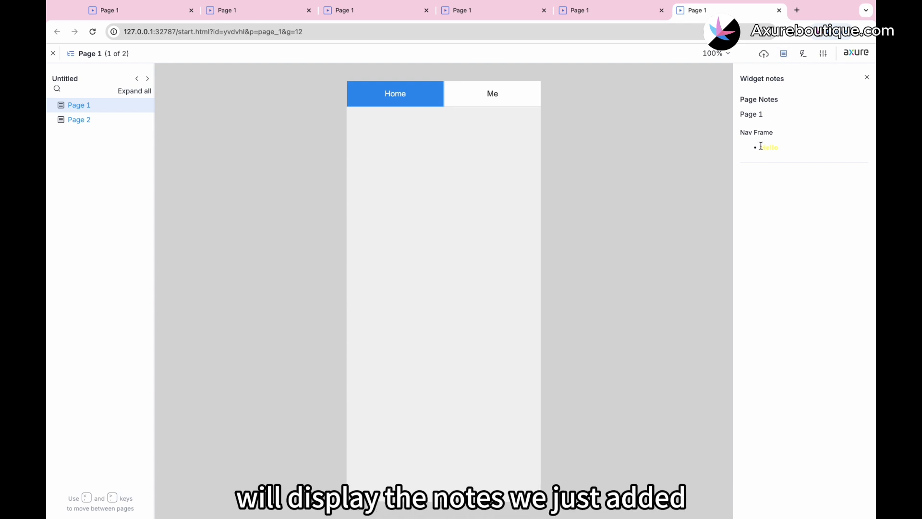